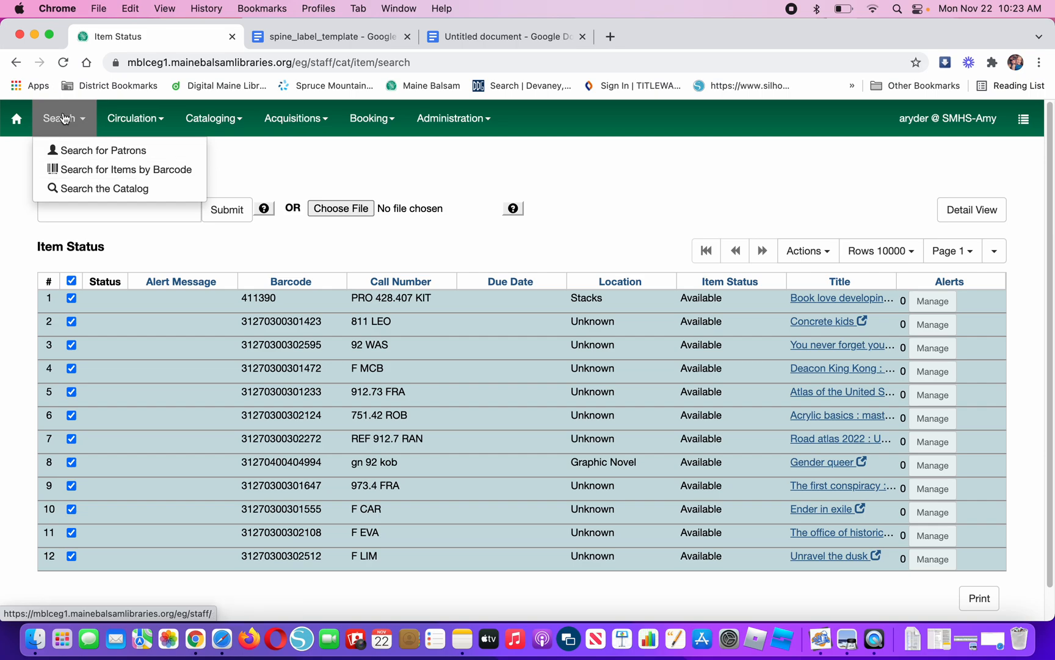
Step: Open label printing for all the selected items in the Item Status list
left_click(64, 118)
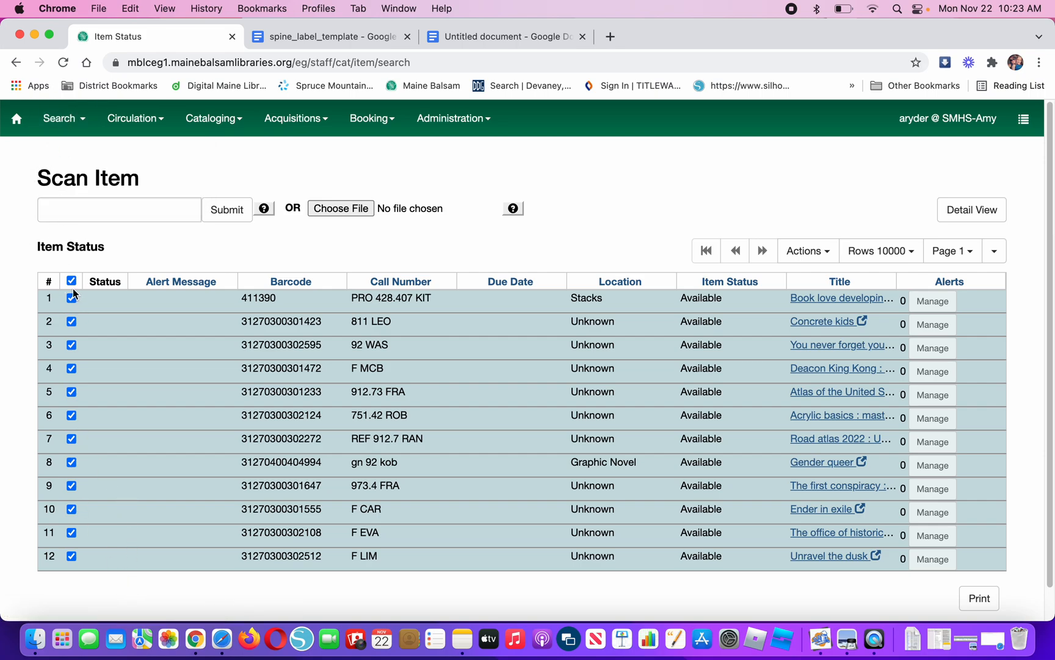
left_click(821, 254)
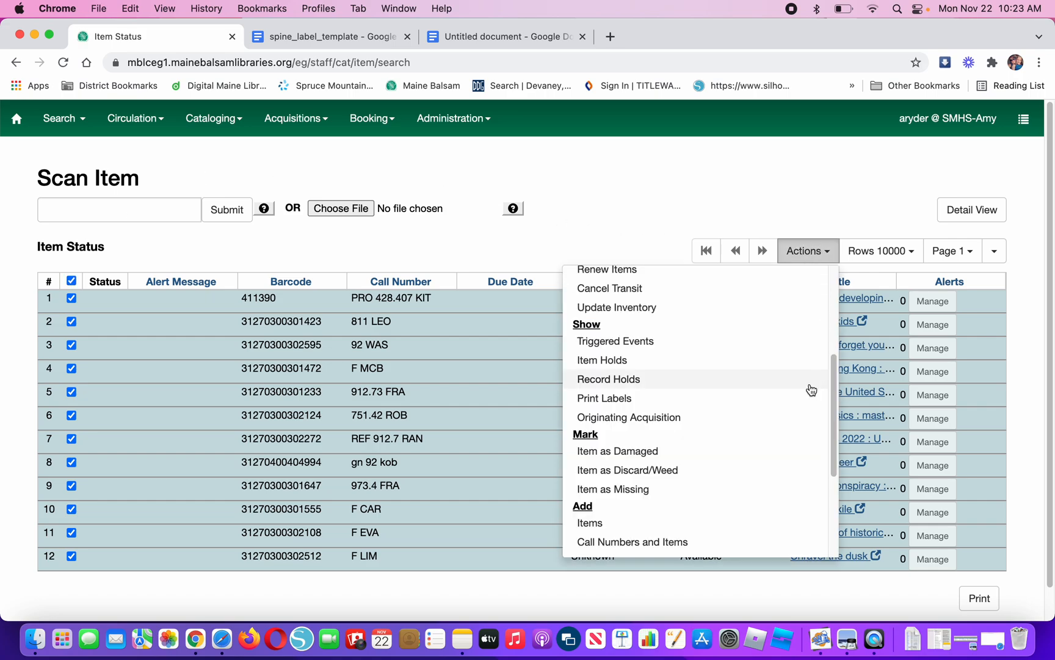
left_click(669, 400)
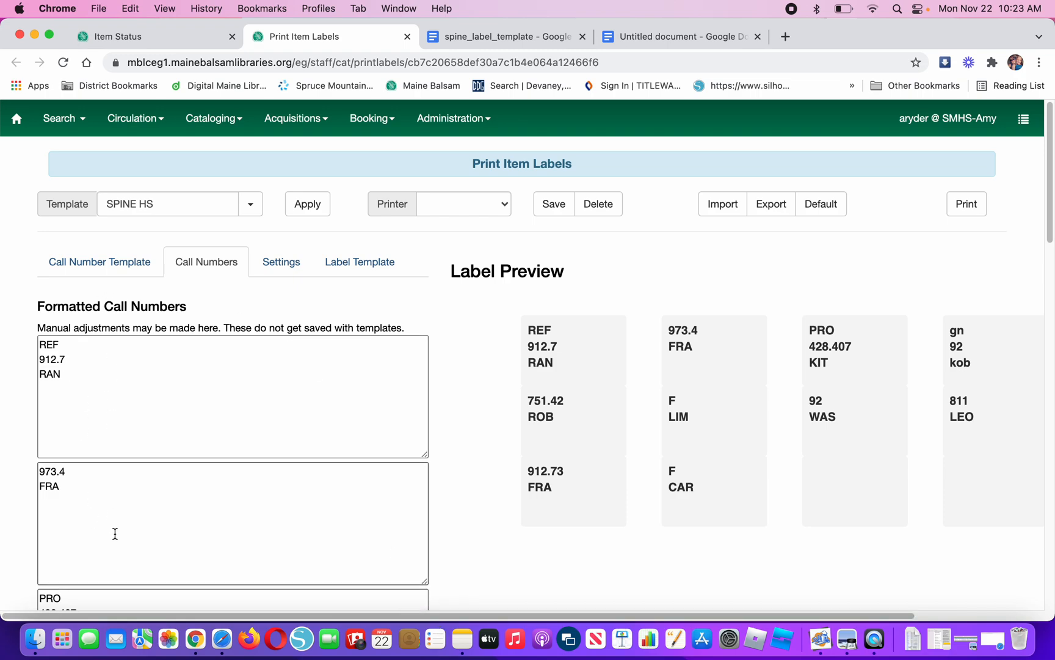
left_click_drag(531, 613, 679, 604)
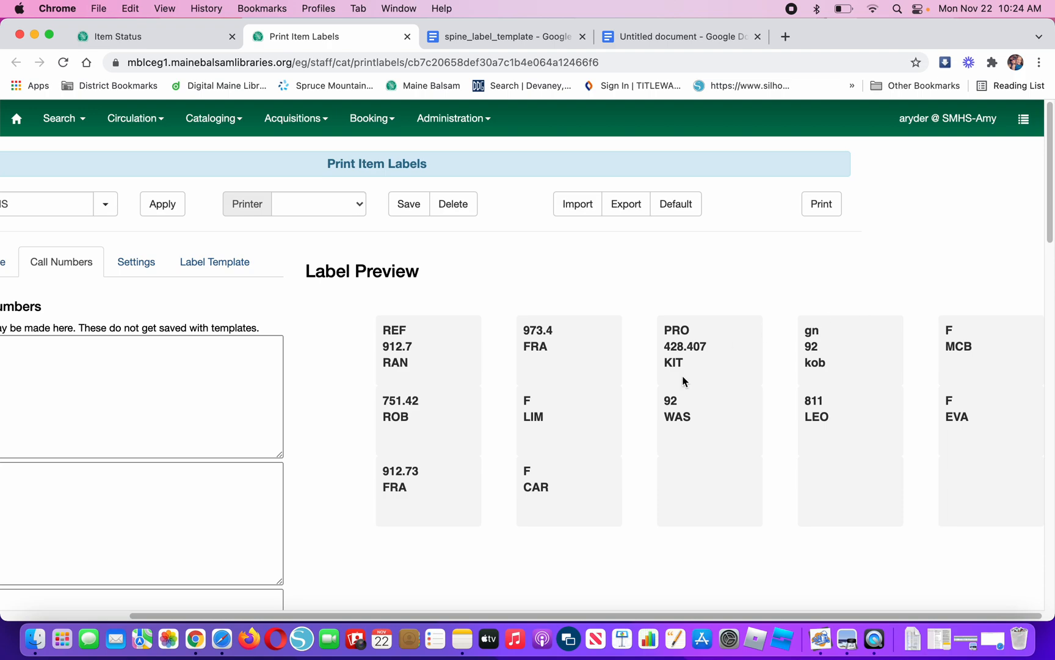
mouse_move(520, 616)
left_mouse_down()
mouse_move(468, 624)
mouse_move(515, 615)
left_mouse_up()
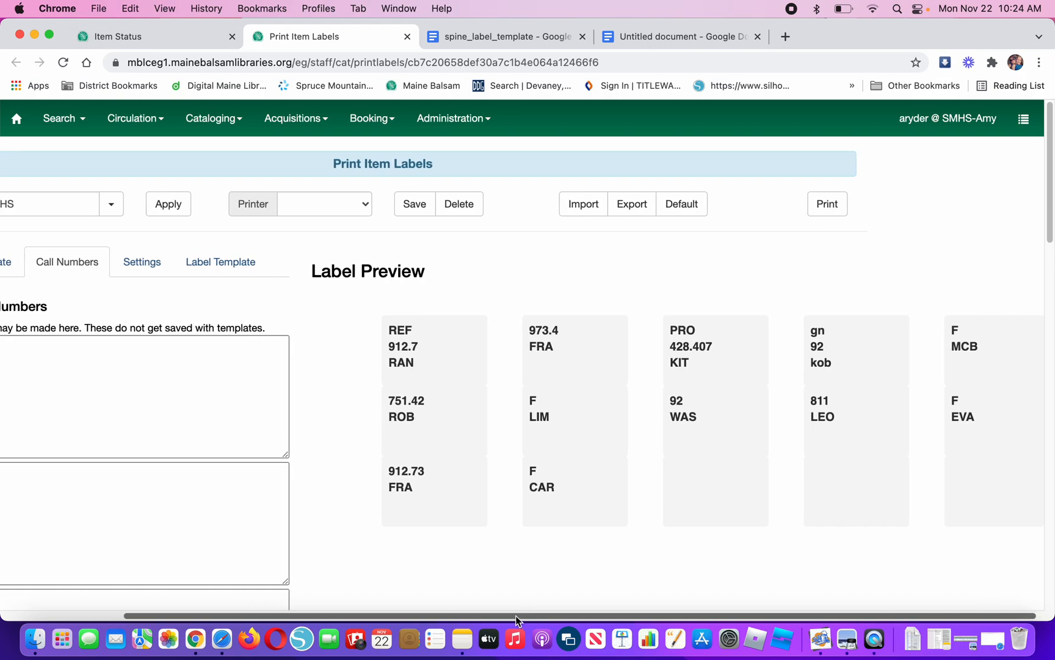
left_click_drag(515, 615, 547, 618)
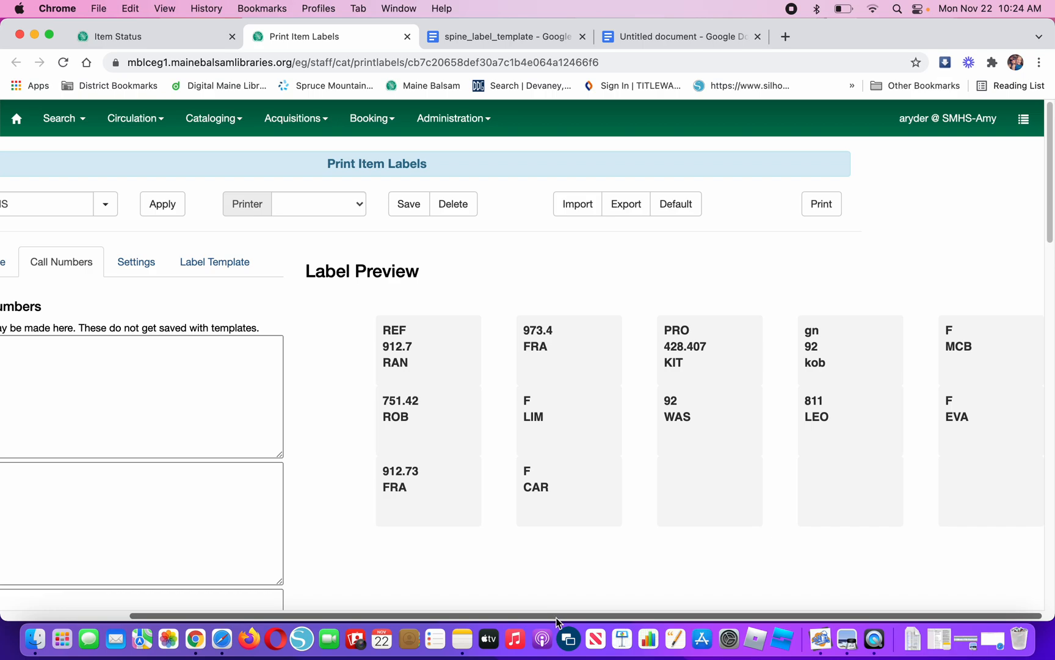
left_click_drag(556, 617, 299, 618)
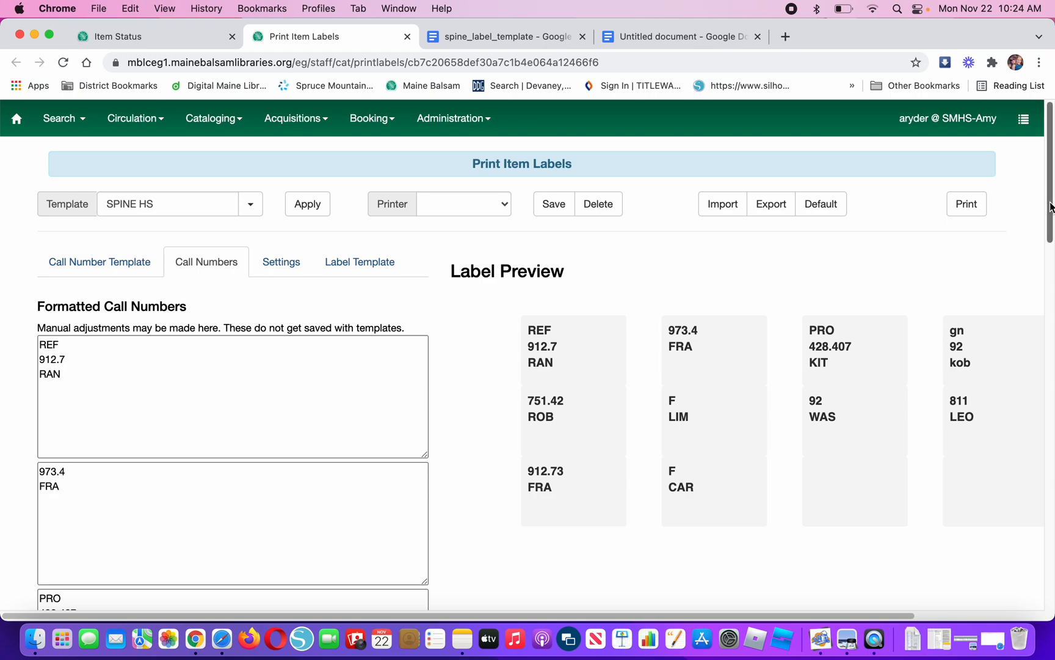
Step: Capitalize the graphic novel's formatted call number so its lines read GN and KOB around the 92
left_click_drag(1051, 207, 1025, 335)
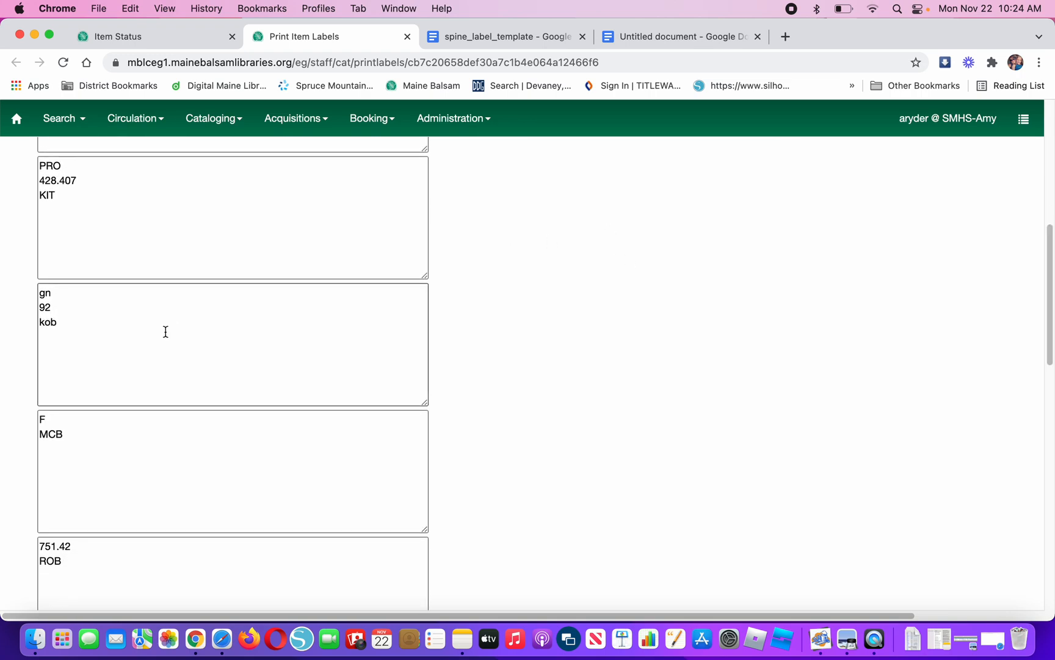
left_click(47, 294)
left_click_drag(48, 293, 36, 292)
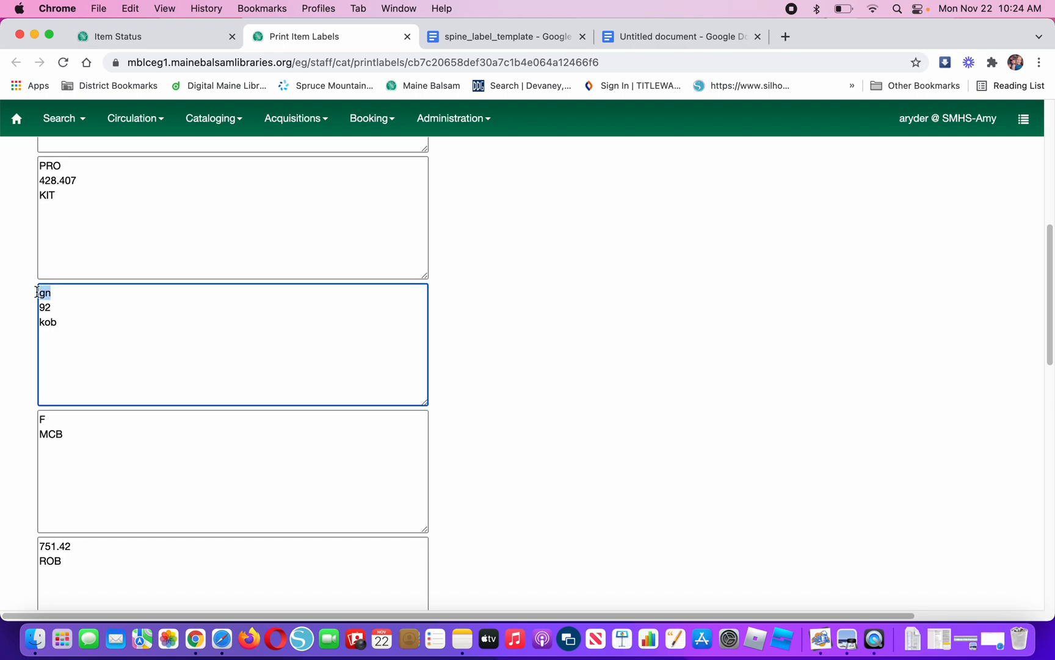
type("GN")
left_click(59, 322)
left_click_drag(62, 325, 33, 325)
type("KOB")
left_click(119, 345)
left_click_drag(1051, 341, 1053, 202)
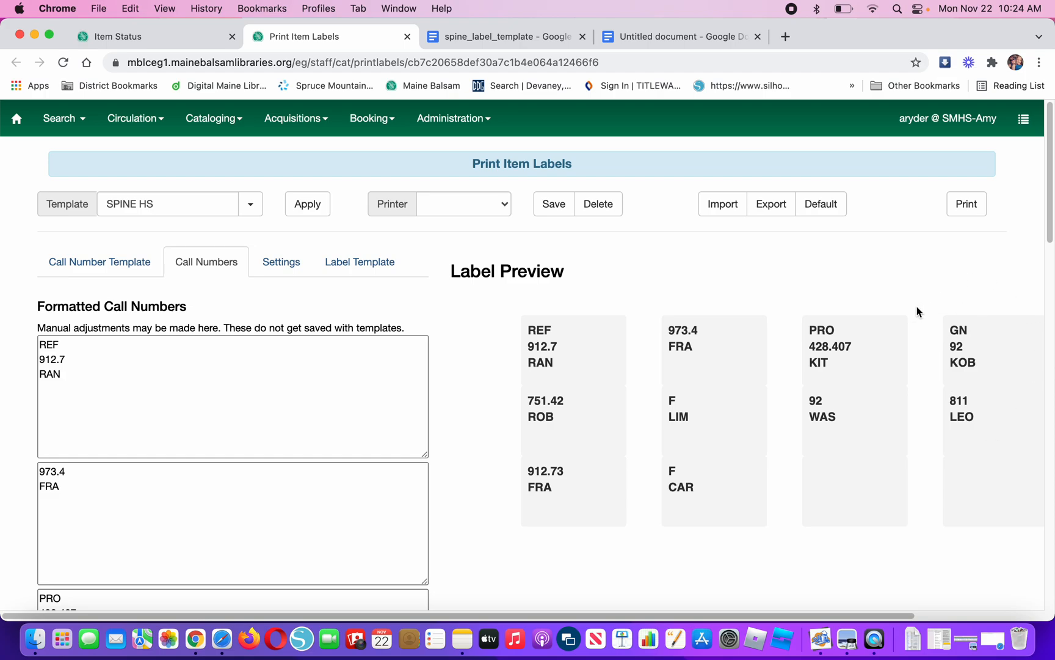
Step: Put the 973.4 FRA call number on a single line in its formatted label text
left_click(39, 487)
key("BackSpace")
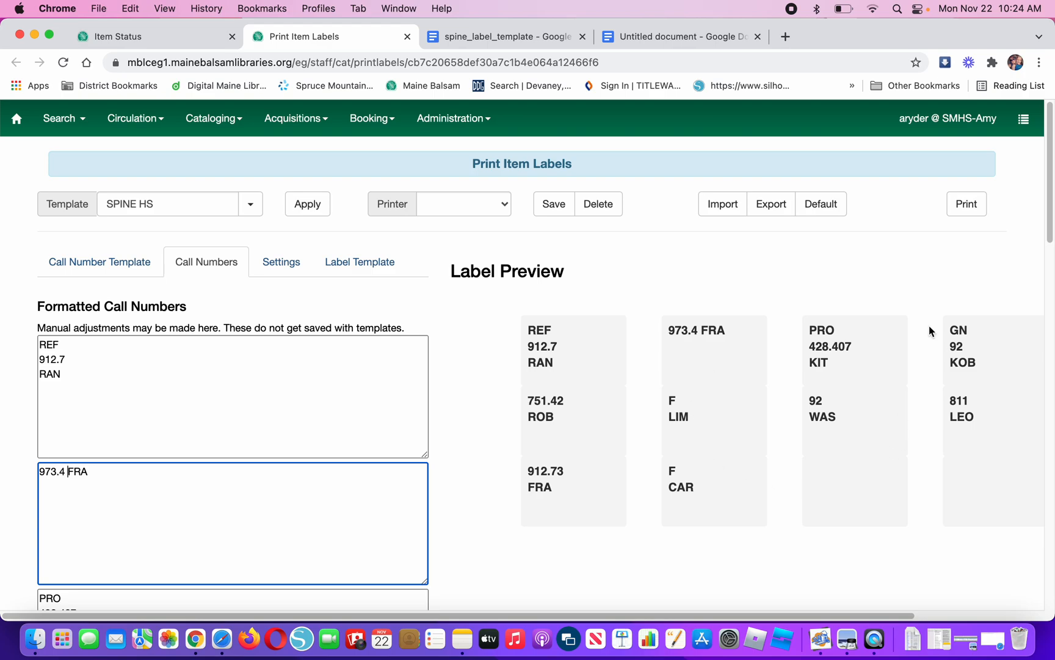
left_click_drag(1051, 202, 1053, 159)
Step: Apply the SPINE HS template with the label settings open, and preview the printout without printing it
left_click(283, 266)
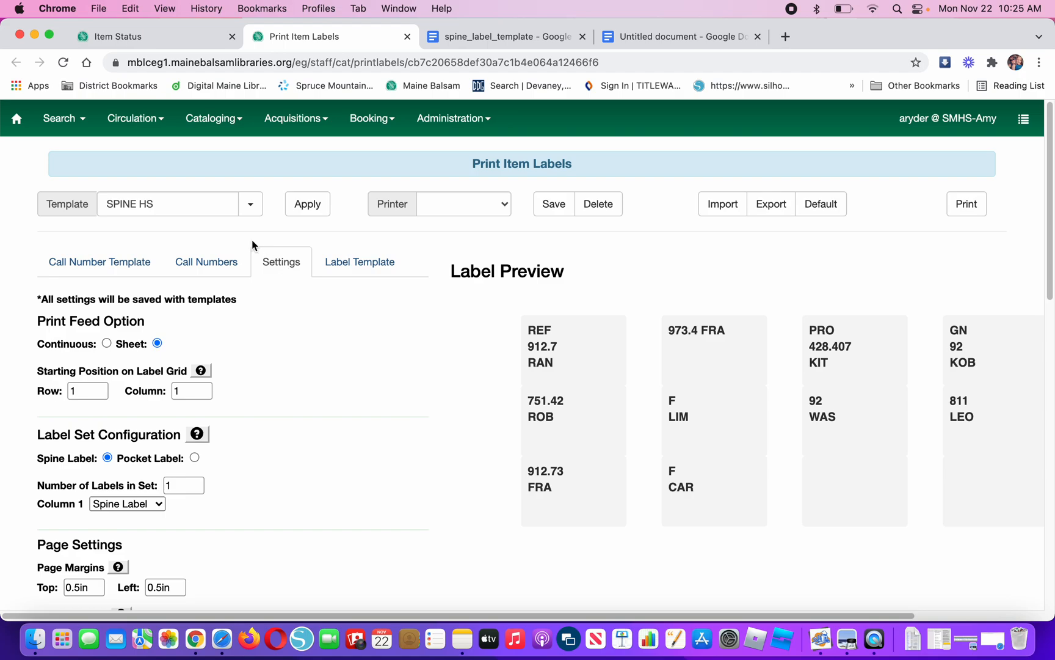
left_click(309, 208)
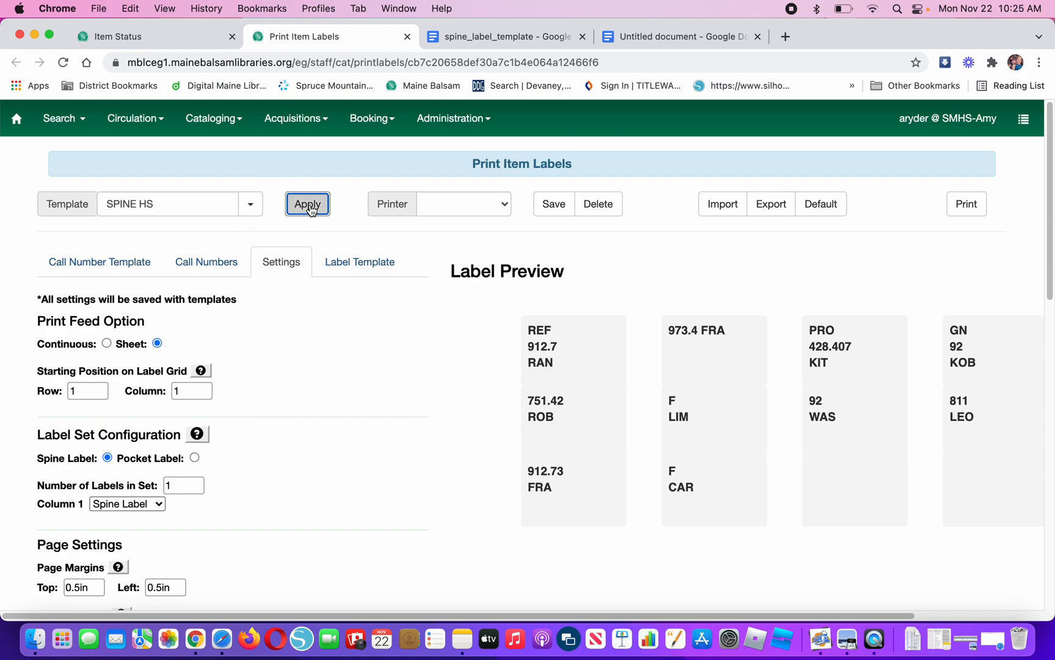
left_click(973, 206)
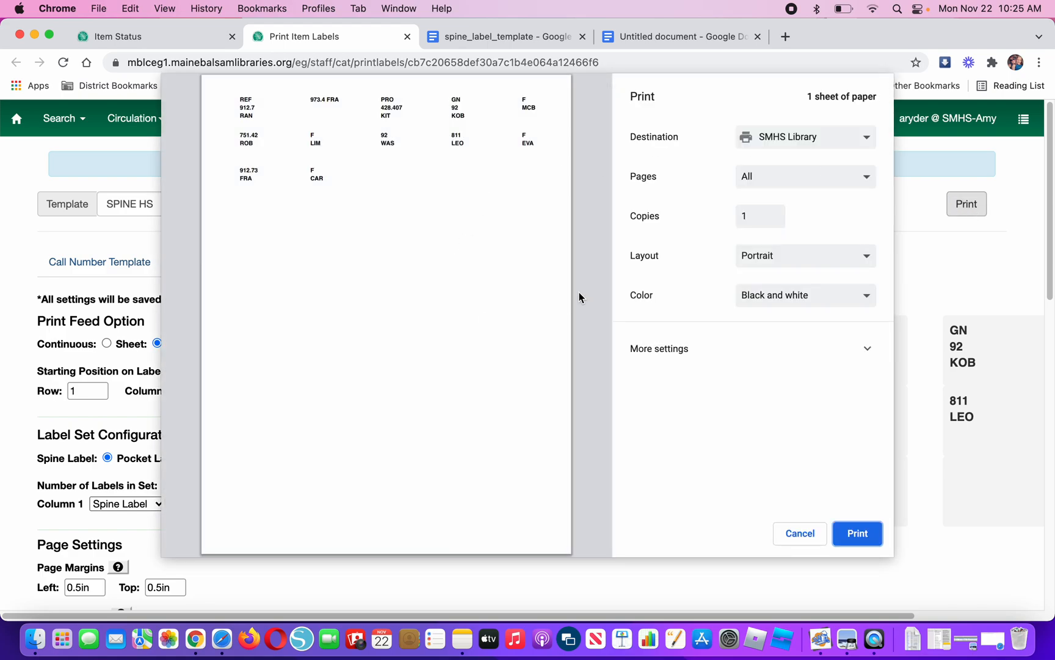
left_click(799, 534)
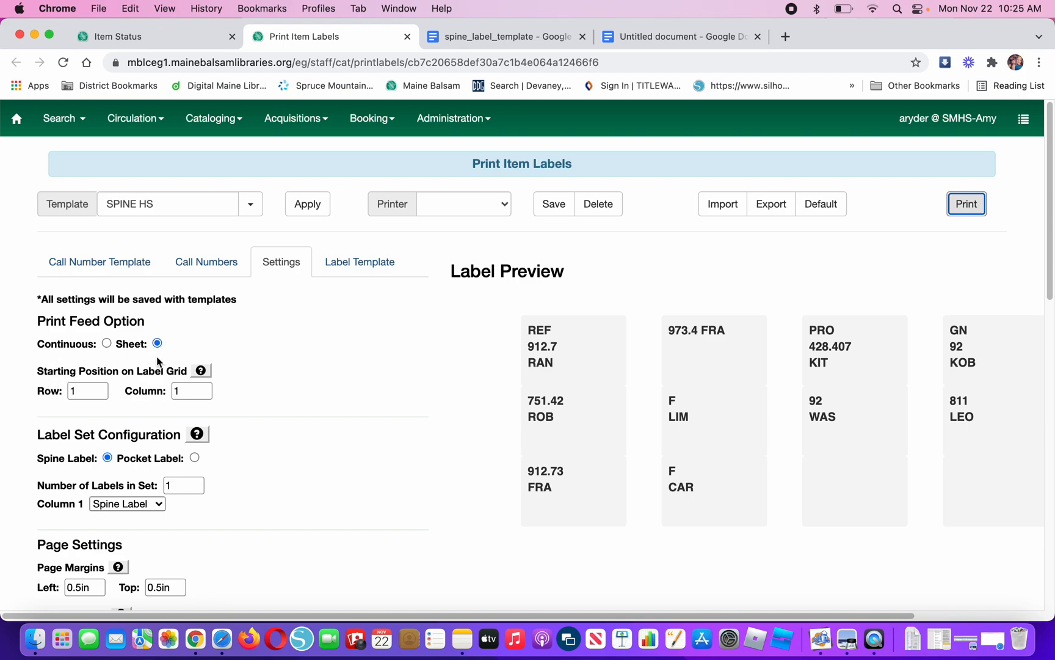
Step: Compare with the spine_label_template document and set the label grid's starting position to row 3, column 2
left_click(516, 35)
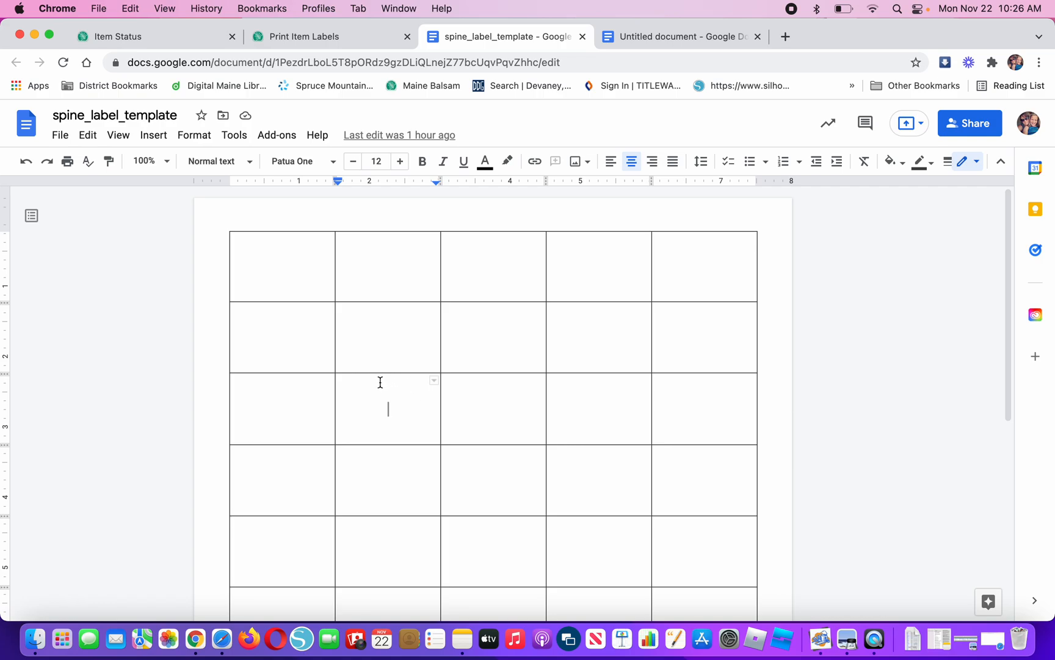
left_click(319, 37)
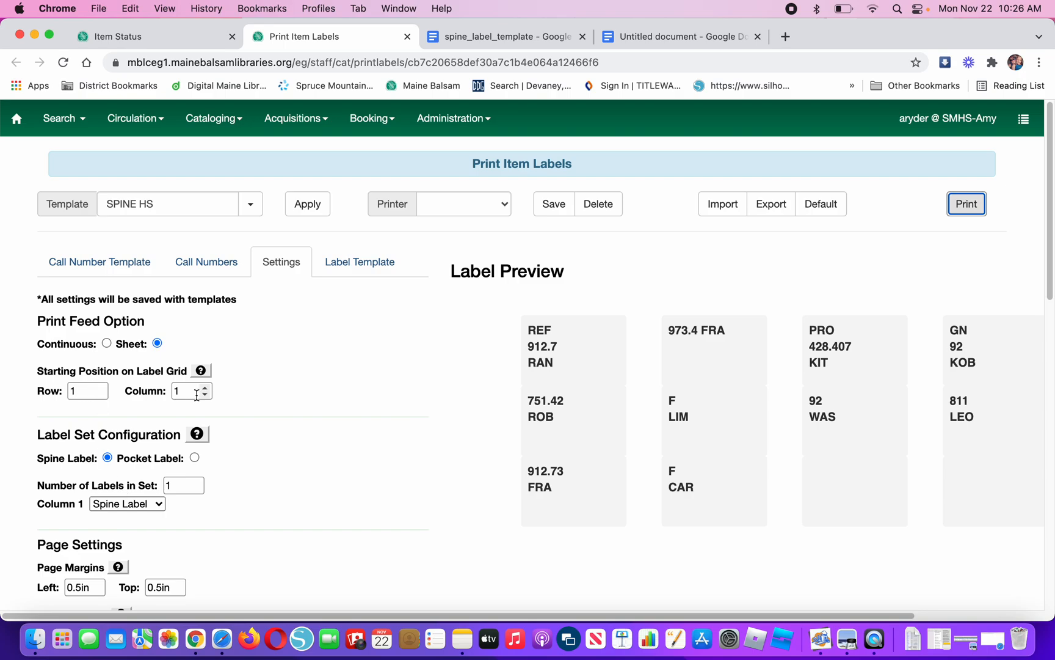
left_click(73, 392)
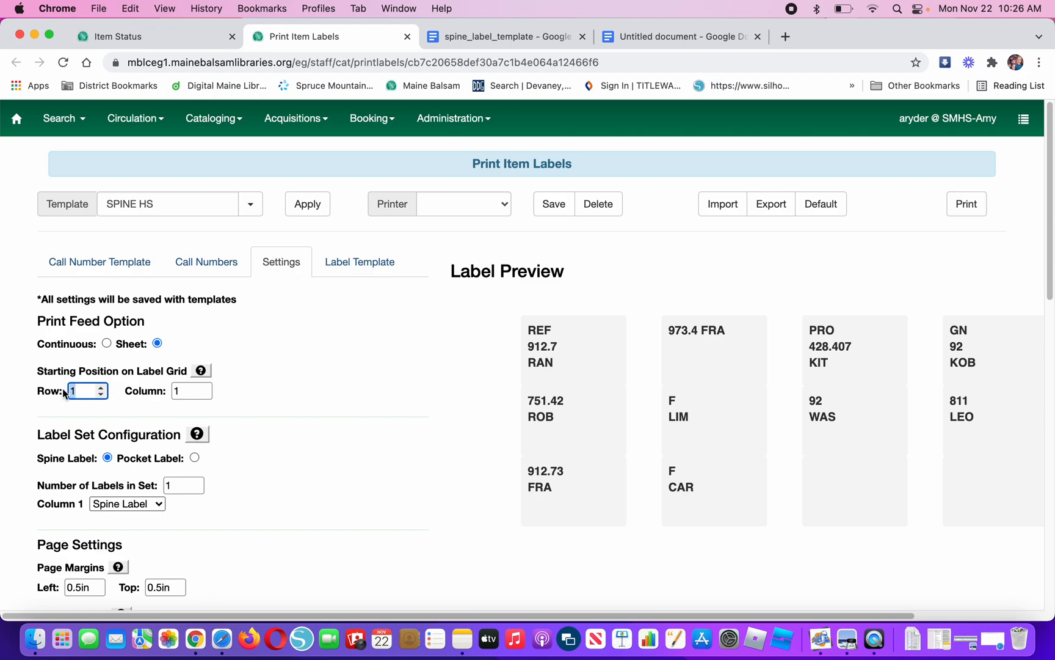
type("3")
left_click_drag(184, 393, 160, 393)
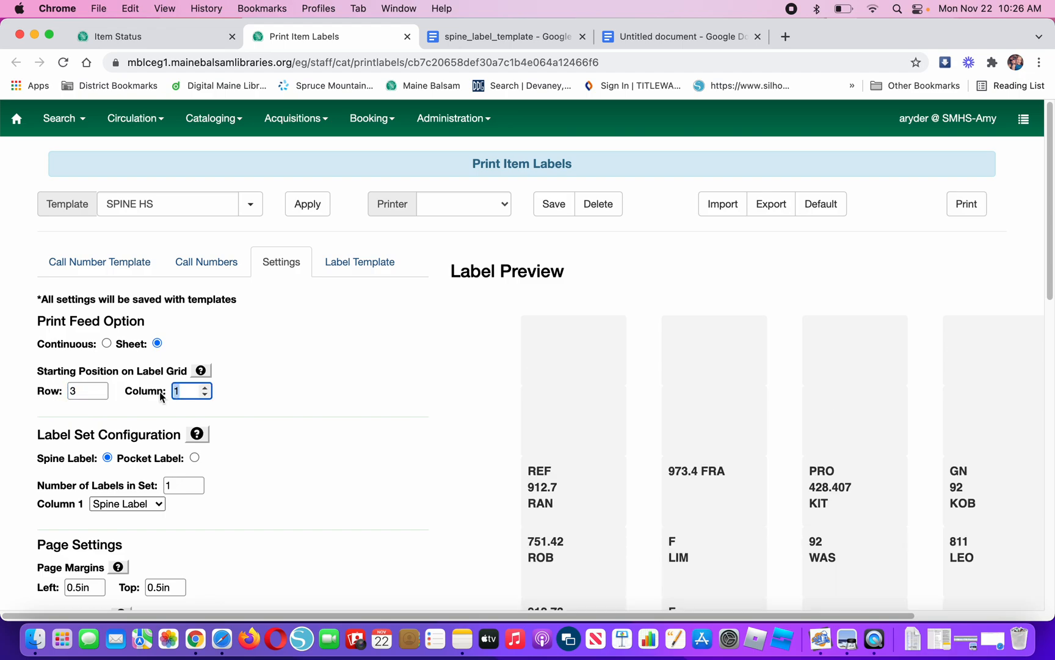
type("2")
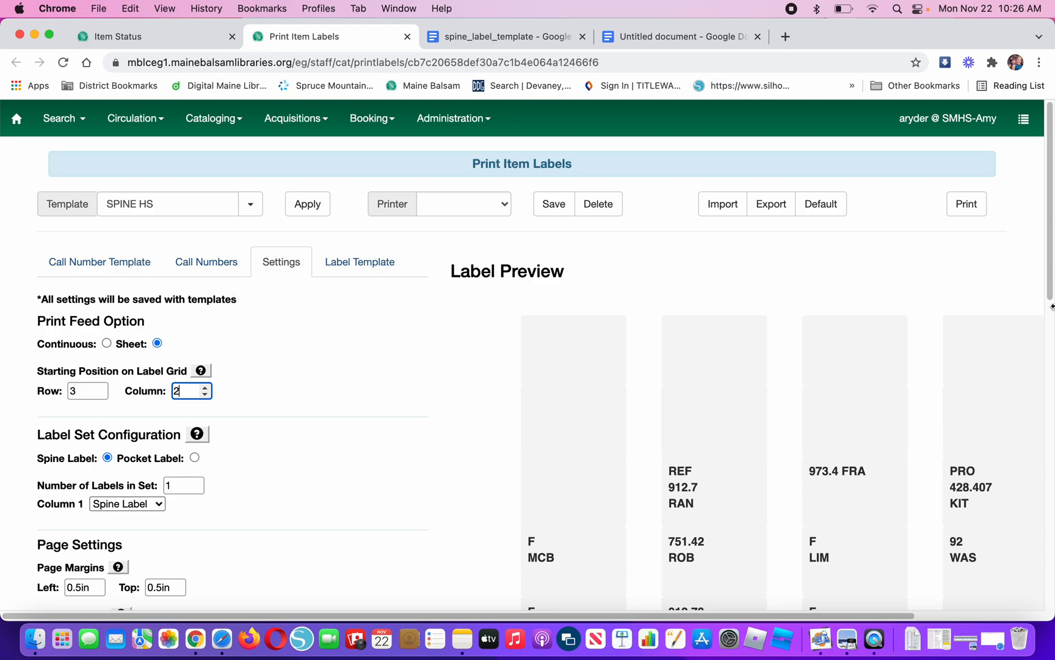
Step: Review the page margins, print grid size and gap settings against the table in the spine_label_template document
left_click_drag(1049, 241, 1046, 287)
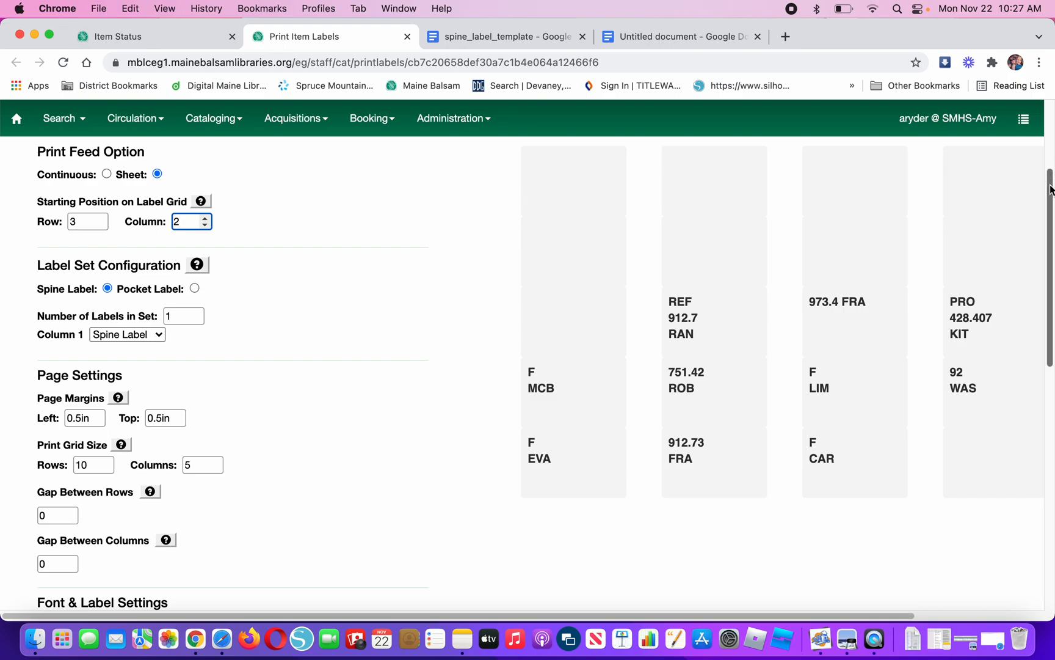
left_click_drag(1051, 190, 1039, 278)
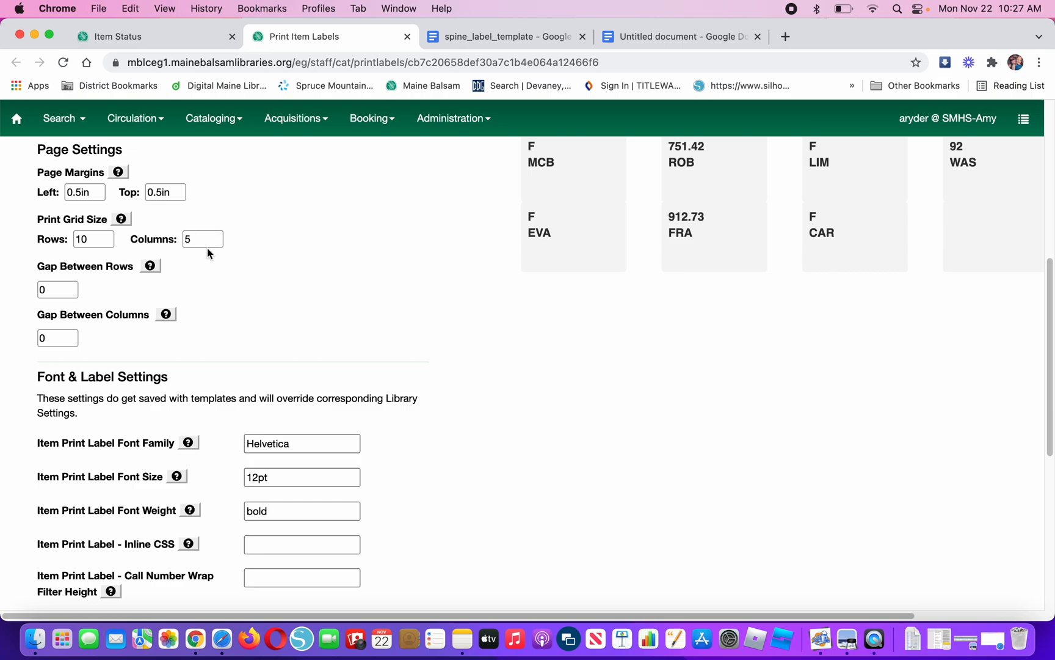
left_click(506, 38)
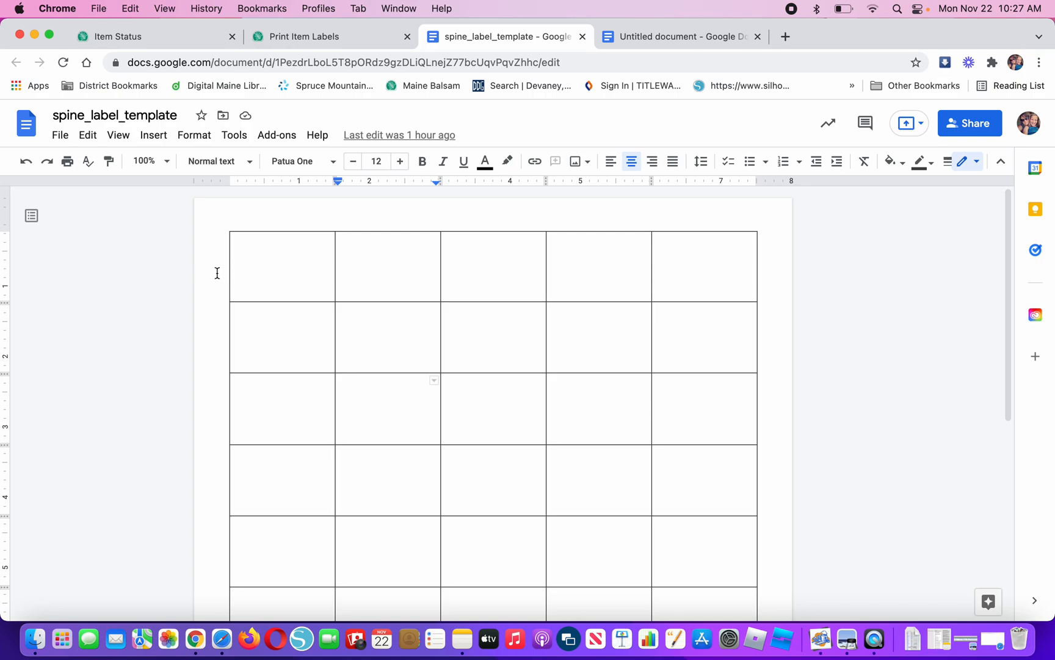
left_click(317, 37)
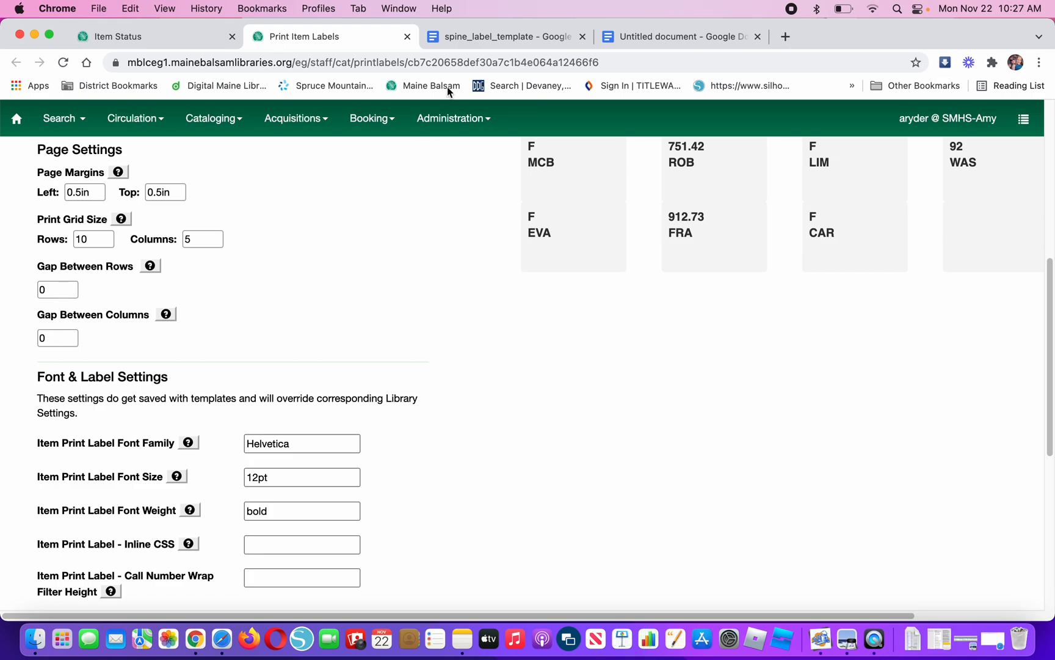
left_click(501, 38)
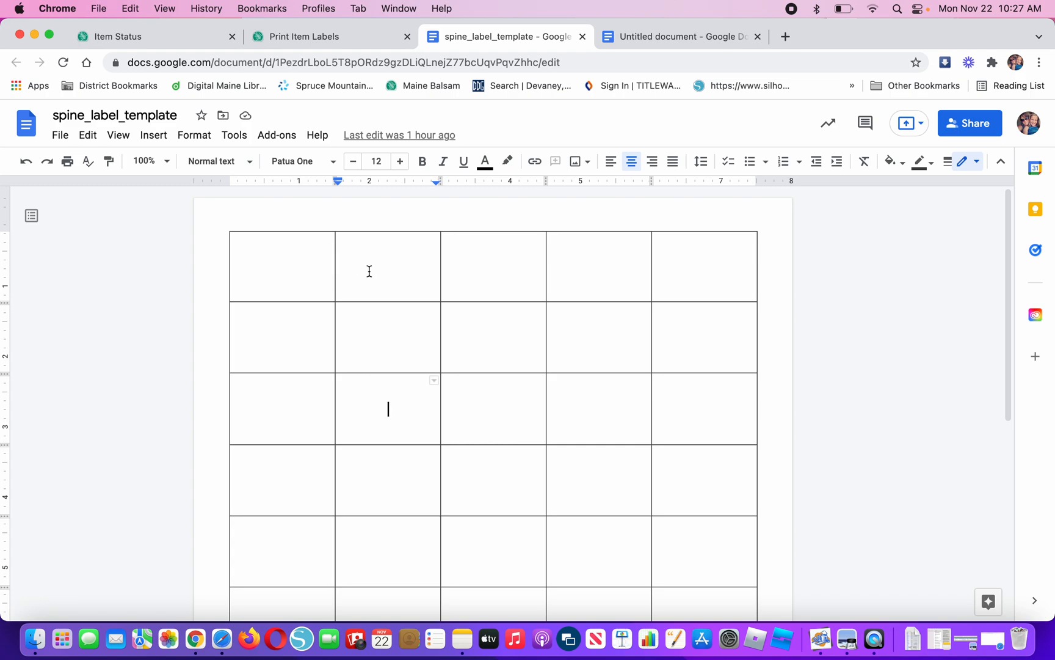
left_click(353, 36)
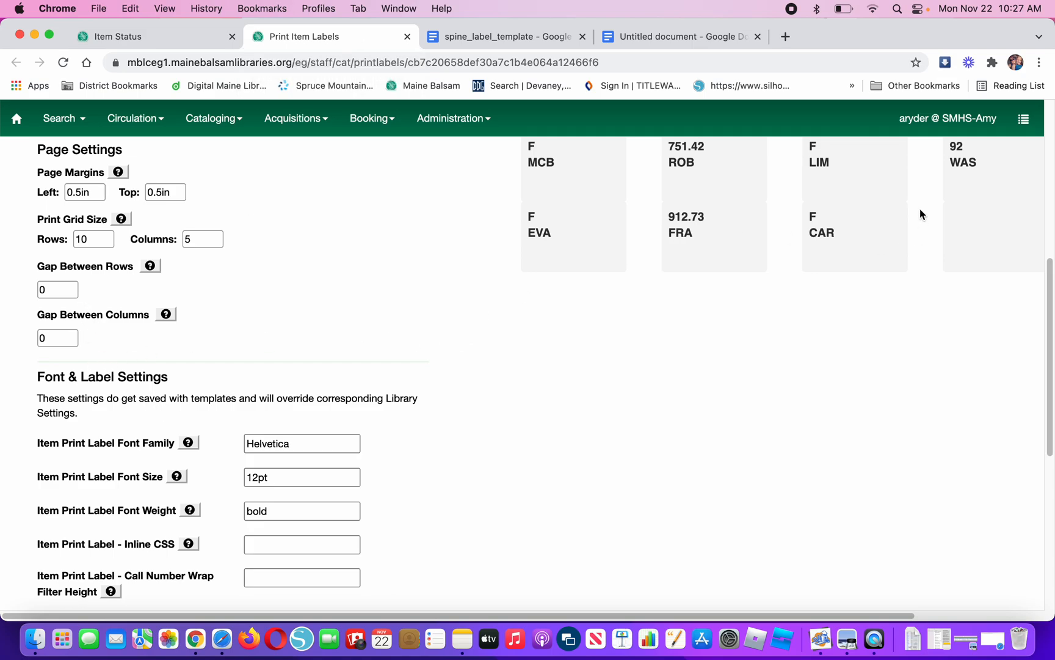
Step: Examine the font, spine label margin, height and width settings and compare them with the spine_label_template document
left_click_drag(1049, 277, 1039, 363)
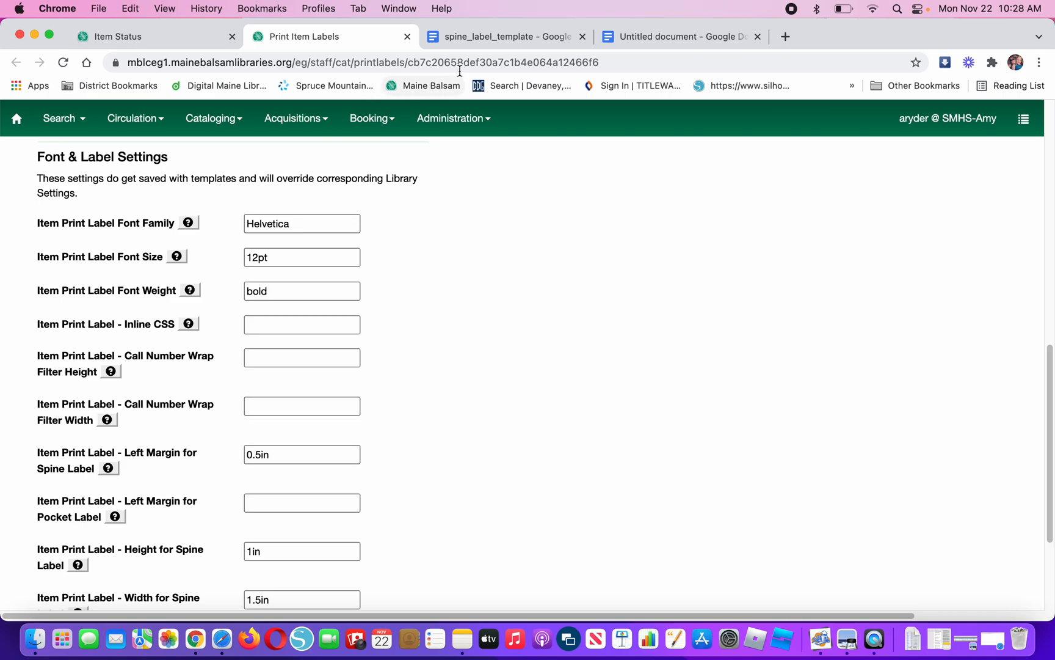
left_click(470, 36)
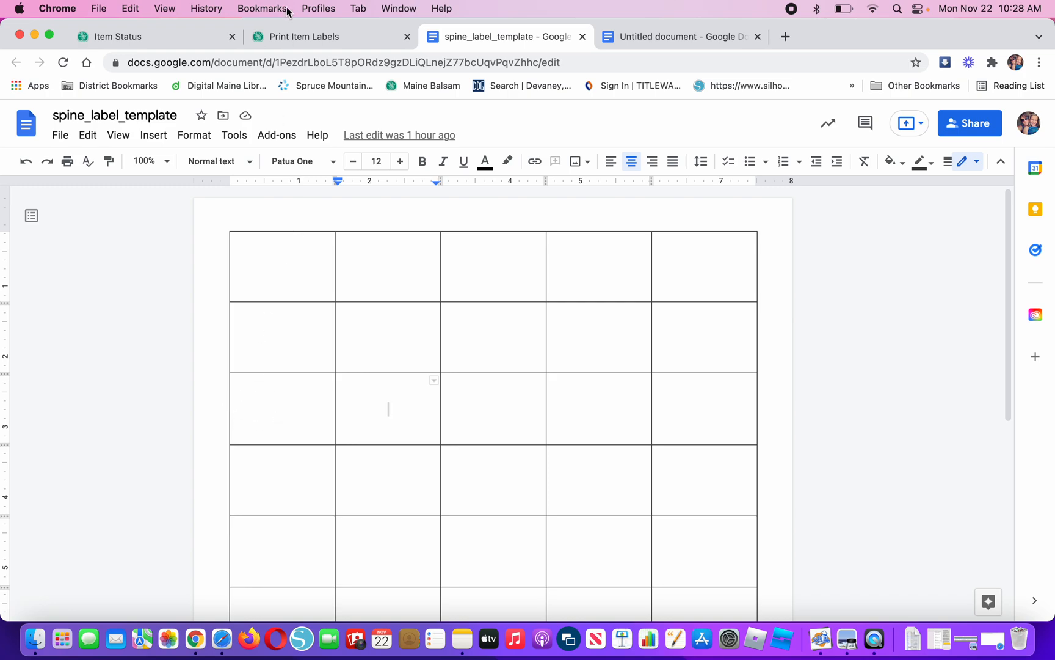
left_click(301, 38)
left_click(261, 457)
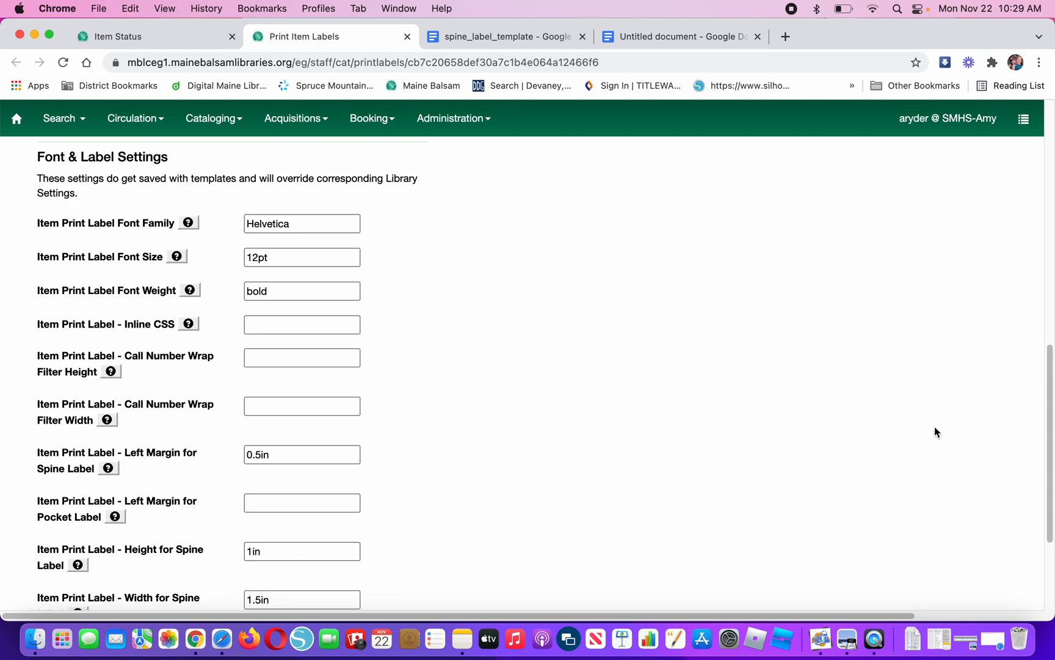
left_click_drag(1052, 355, 1046, 426)
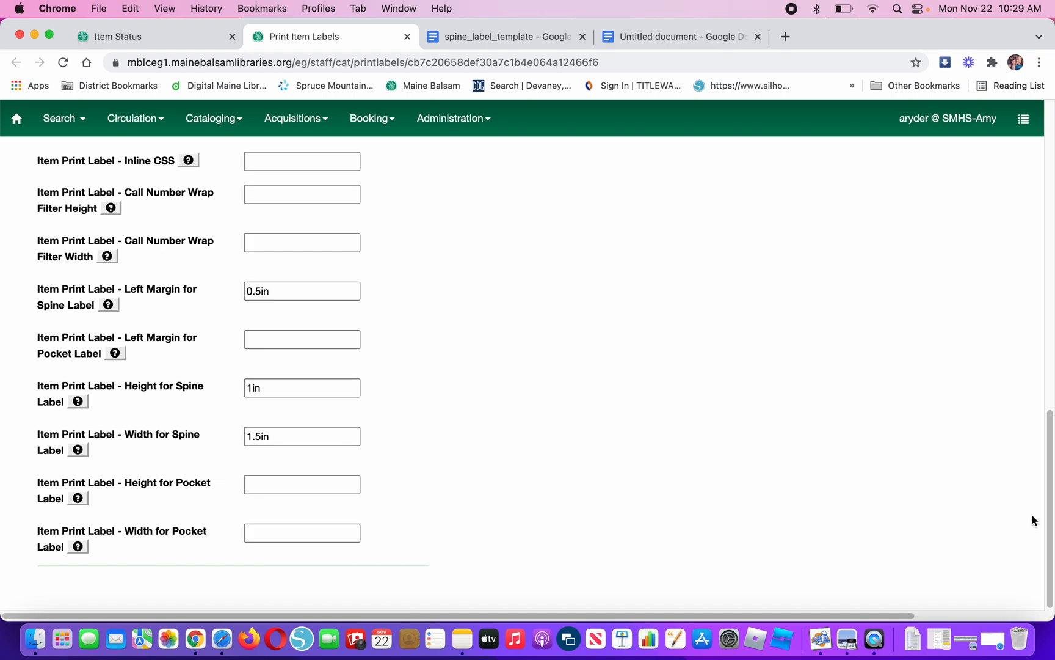
left_click_drag(1052, 523, 1036, 214)
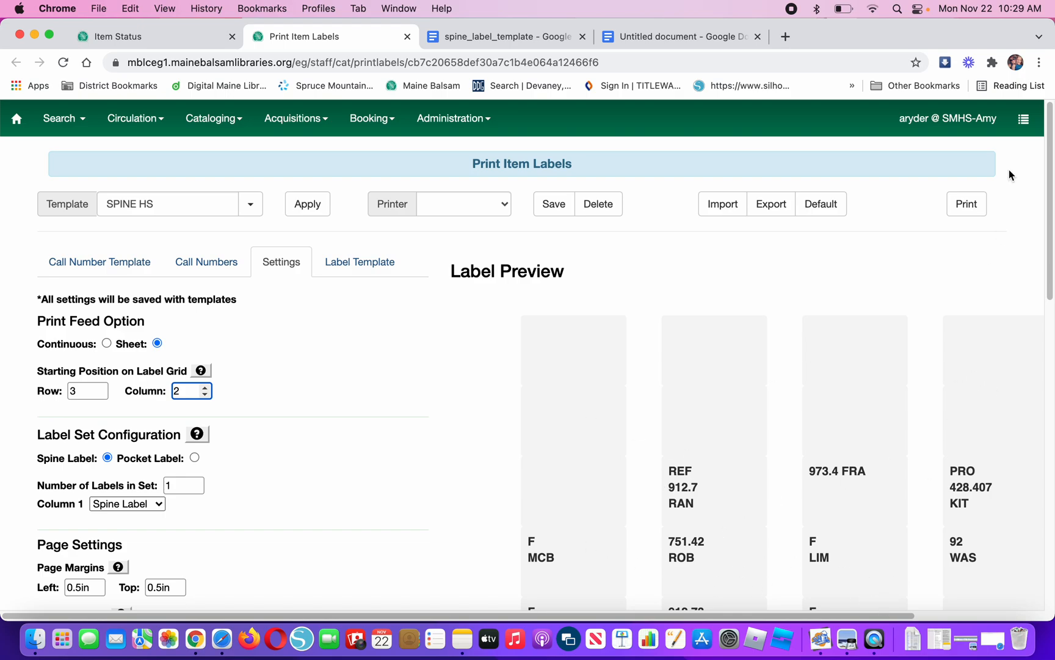
Step: Check how units are written in the page margin and font size settings against the CSS Measurements document
left_click_drag(1051, 143, 1028, 200)
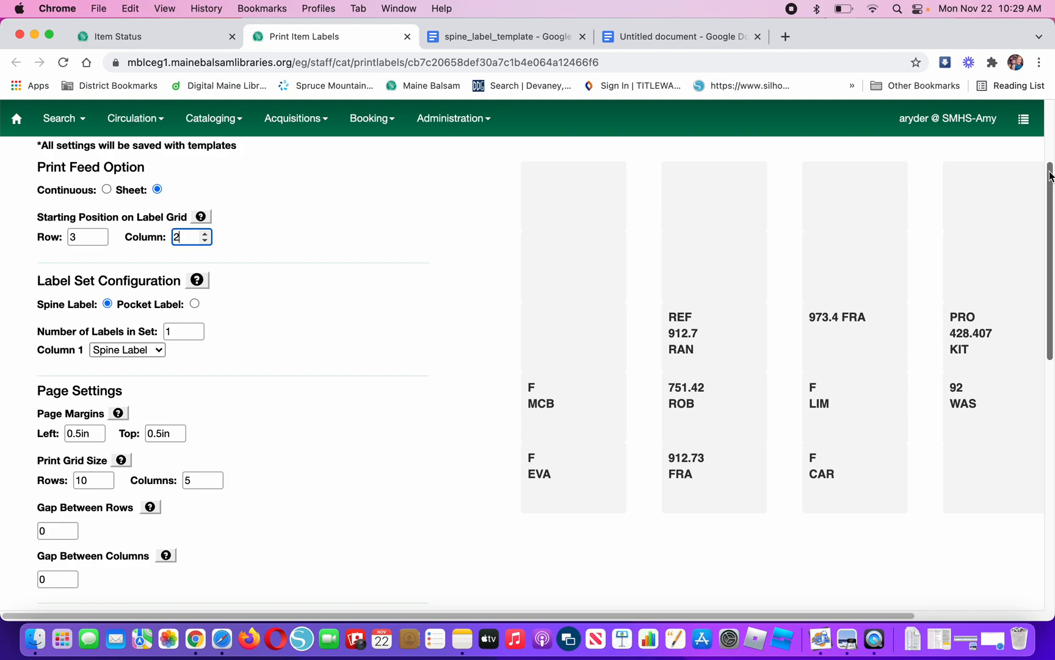
left_click_drag(1050, 176, 1049, 247)
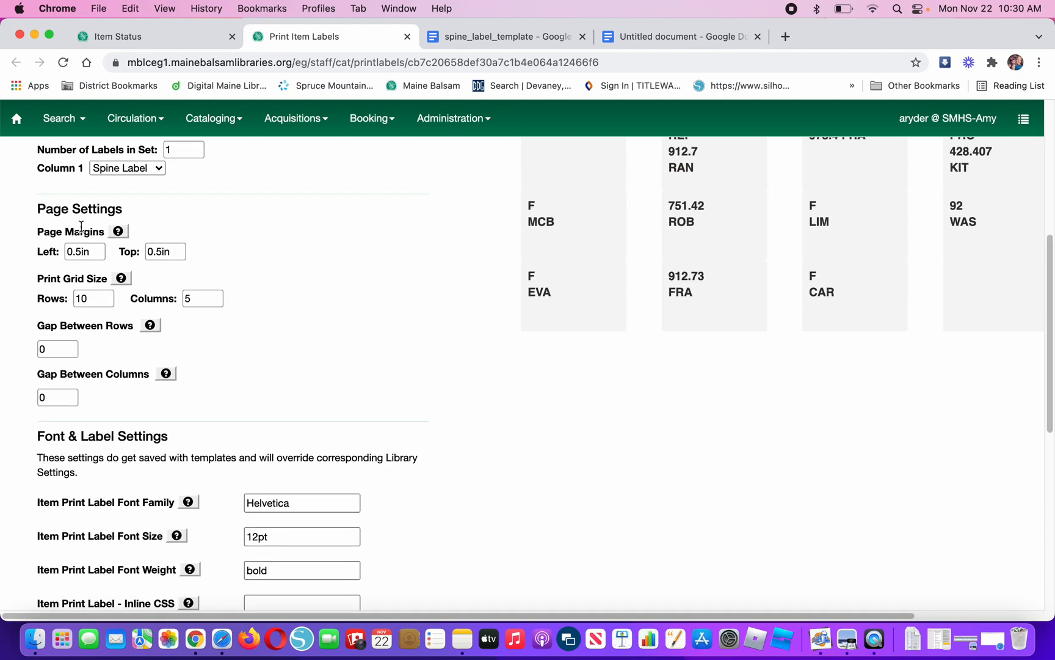
left_click_drag(96, 251, 52, 253)
scroll(1049, 255, "down", 5)
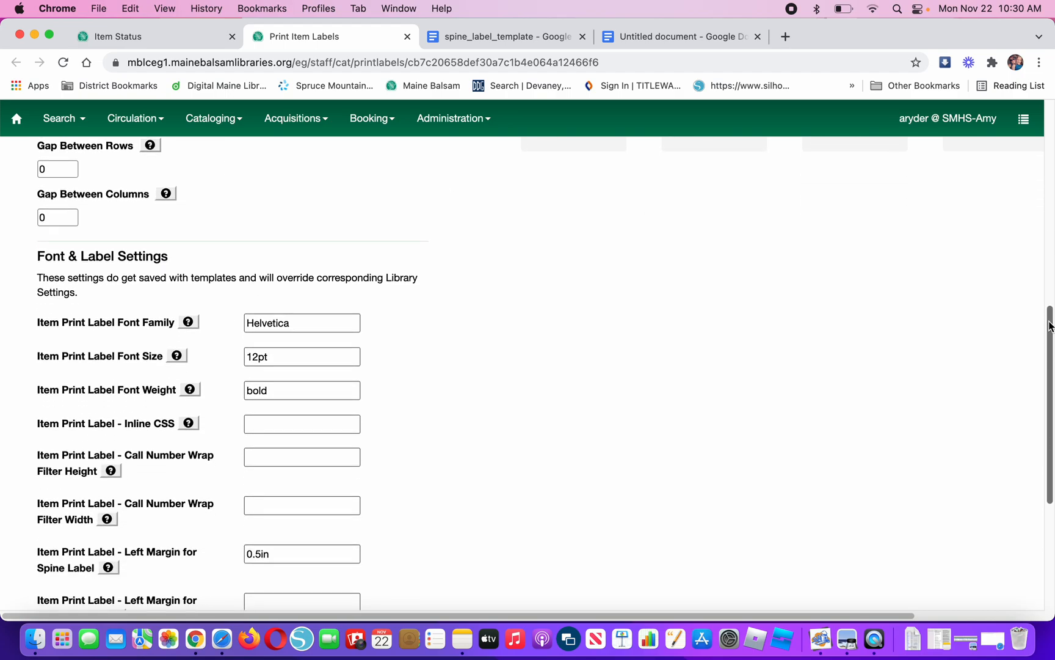
left_click(272, 275)
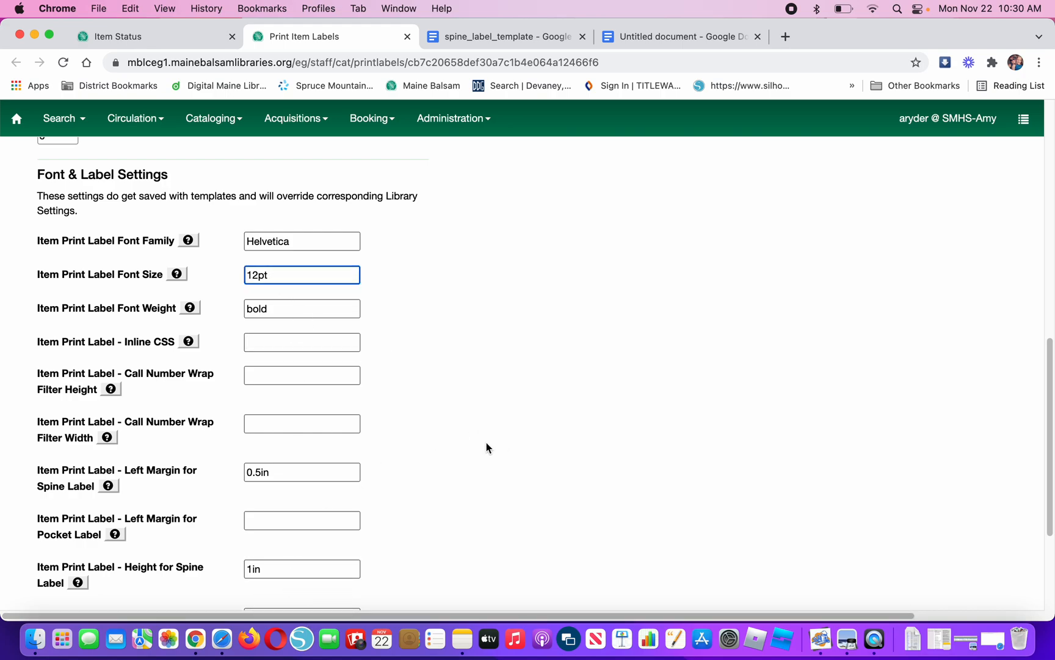
left_click(702, 36)
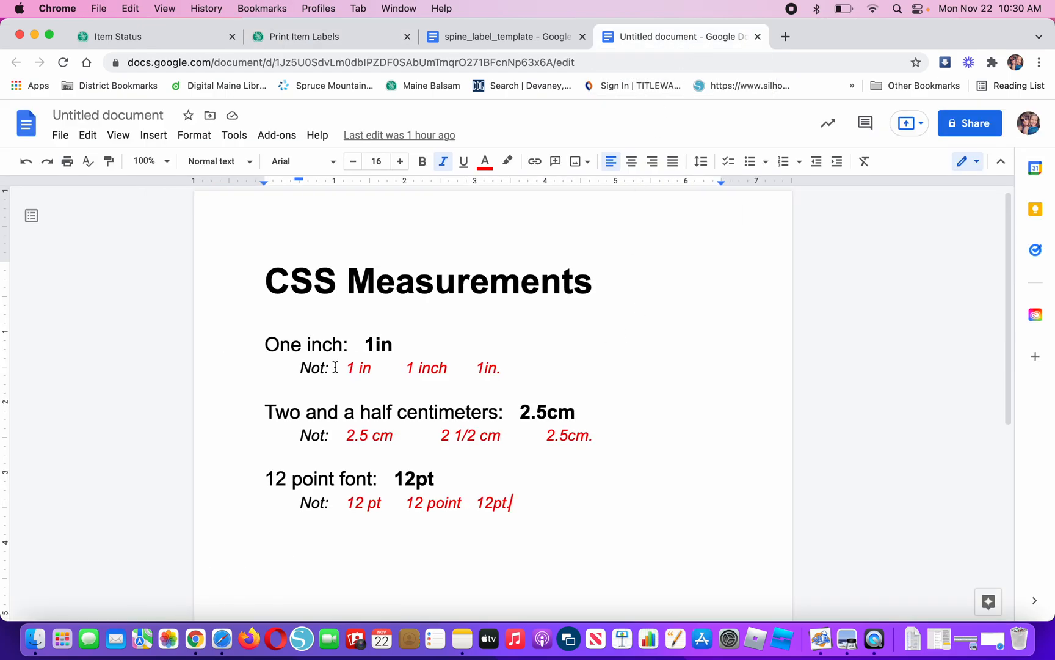